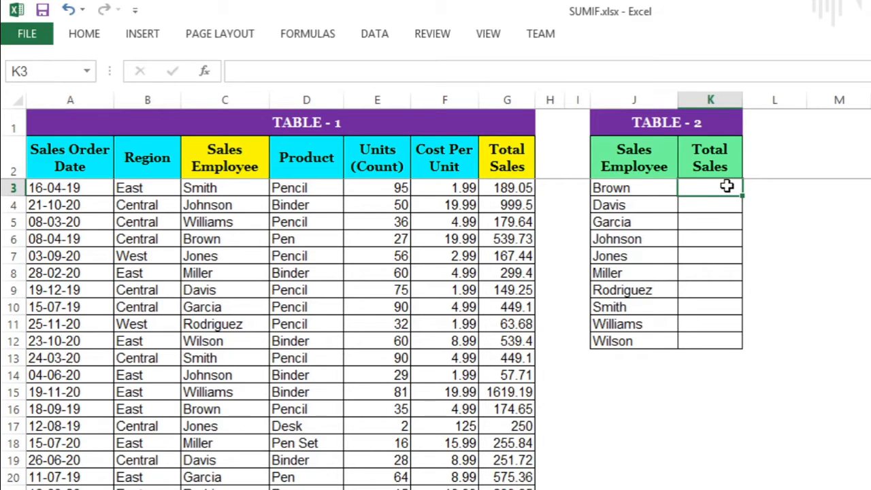
Enter =SUMIF(C:G,J3,G:G) in K3 to total the first sales employee's sales
{"action": "type", "text": "="}
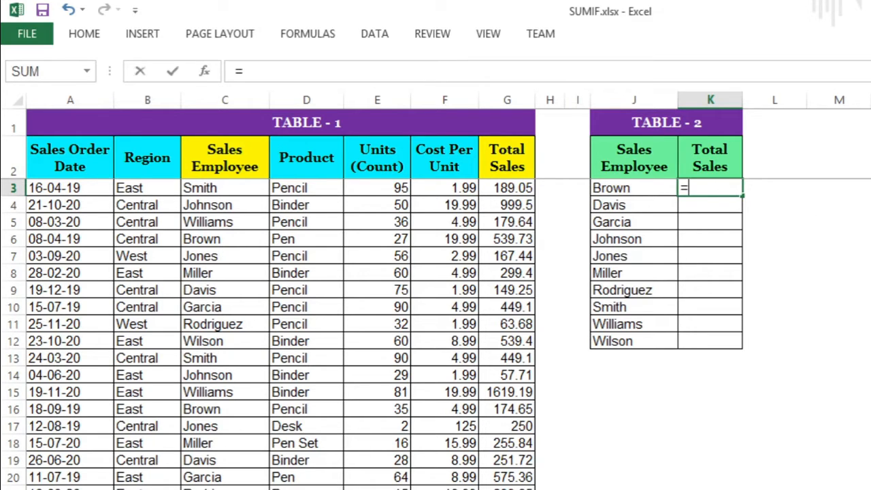
{"action": "type", "text": "SUMI"}
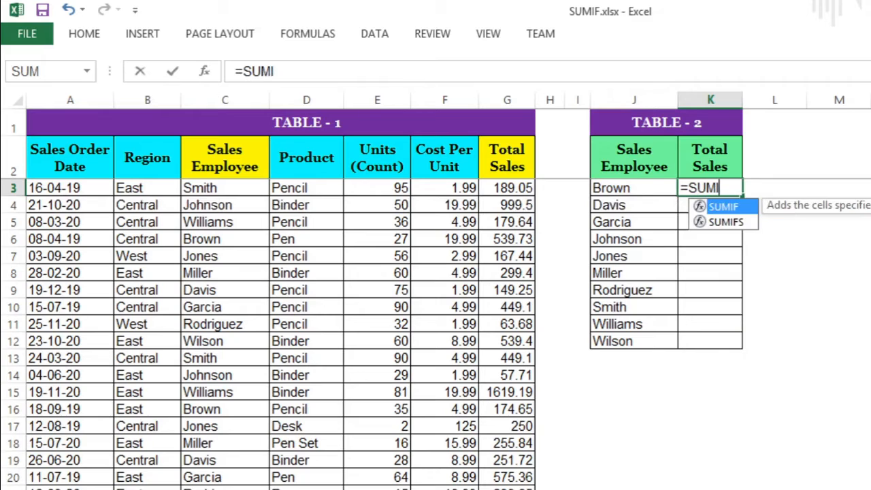
{"action": "type", "text": "F("}
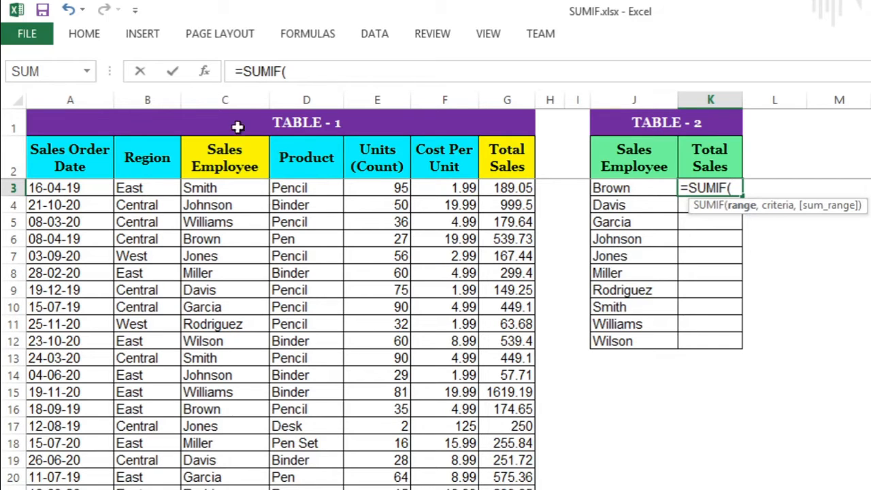
{"action": "left_click", "coordinate": [221, 157]}
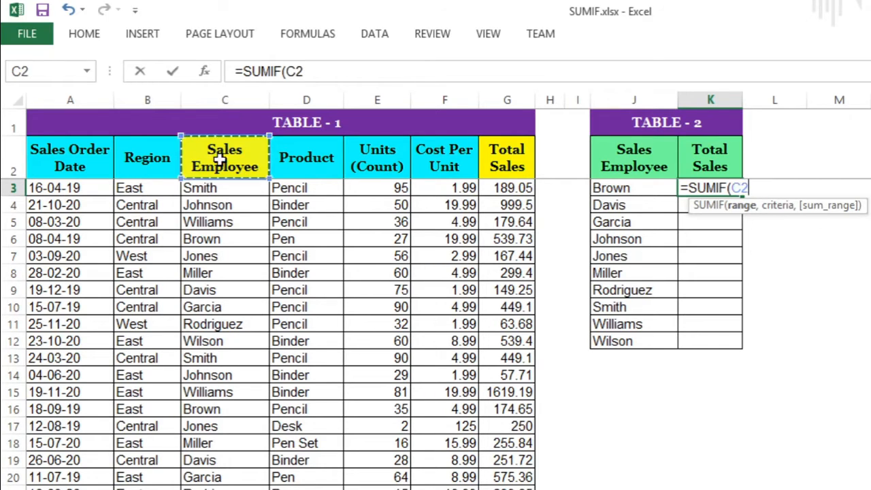
{"action": "left_click", "coordinate": [501, 163]}
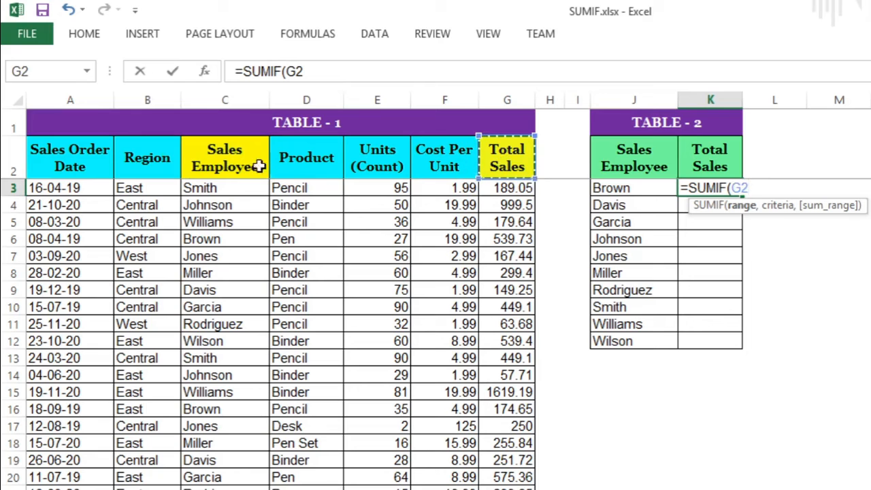
{"action": "left_click_drag", "start_coordinate": [224, 100], "coordinate": [497, 159]}
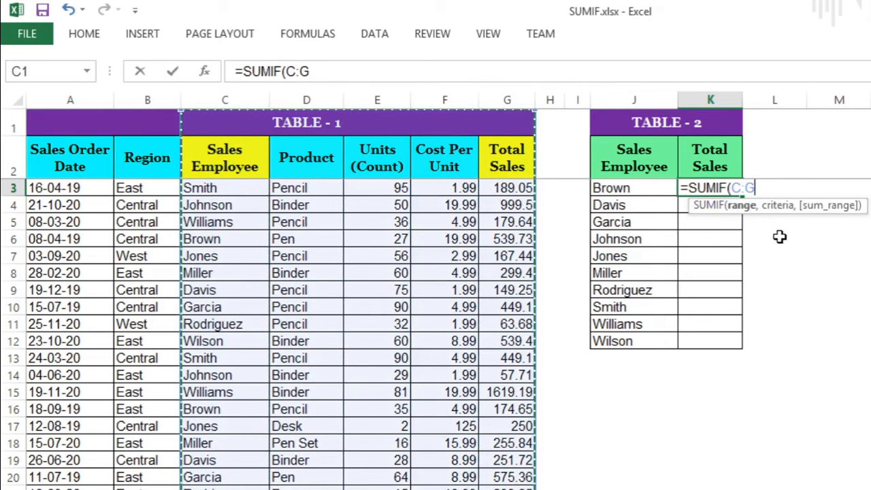
{"action": "type", "text": ","}
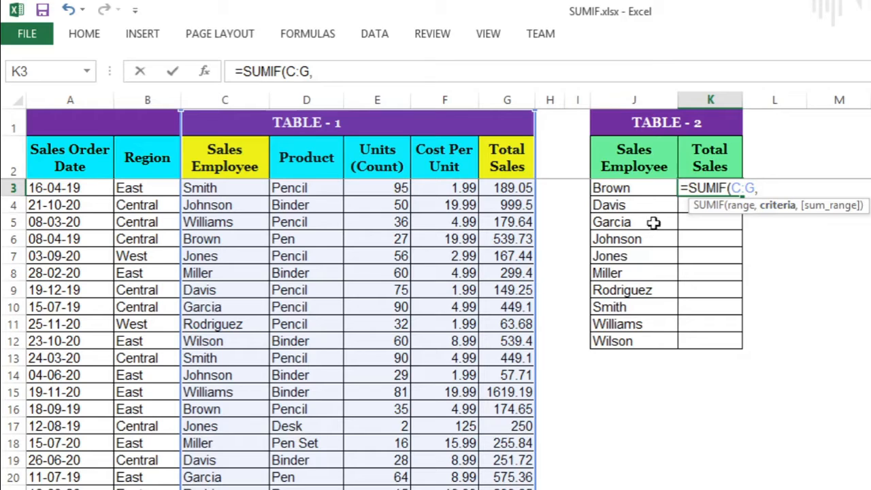
{"action": "left_click", "coordinate": [620, 190]}
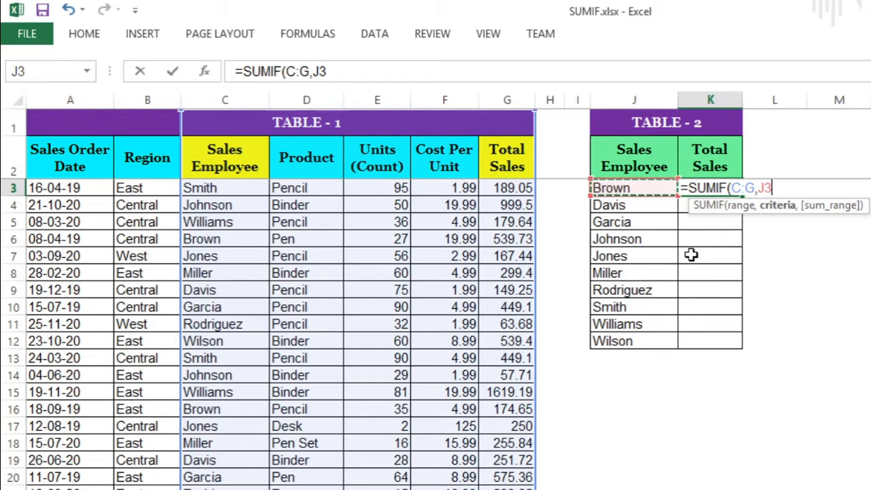
{"action": "type", "text": ","}
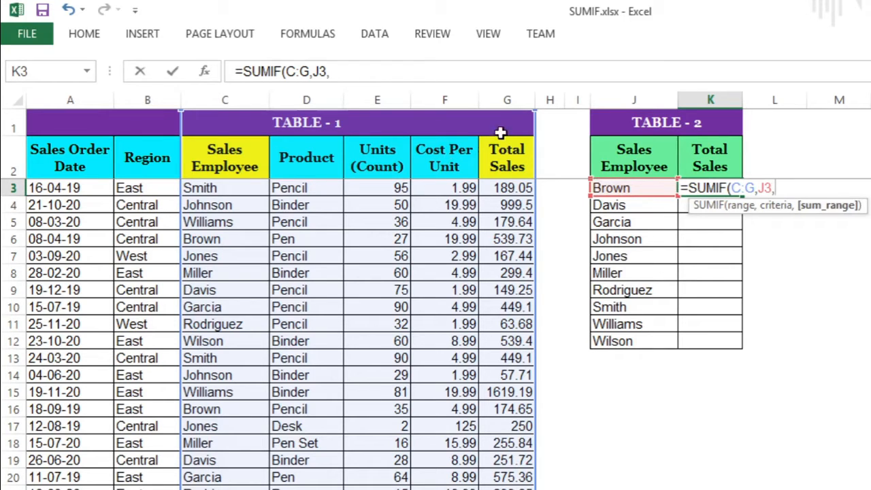
{"action": "left_click", "coordinate": [503, 99]}
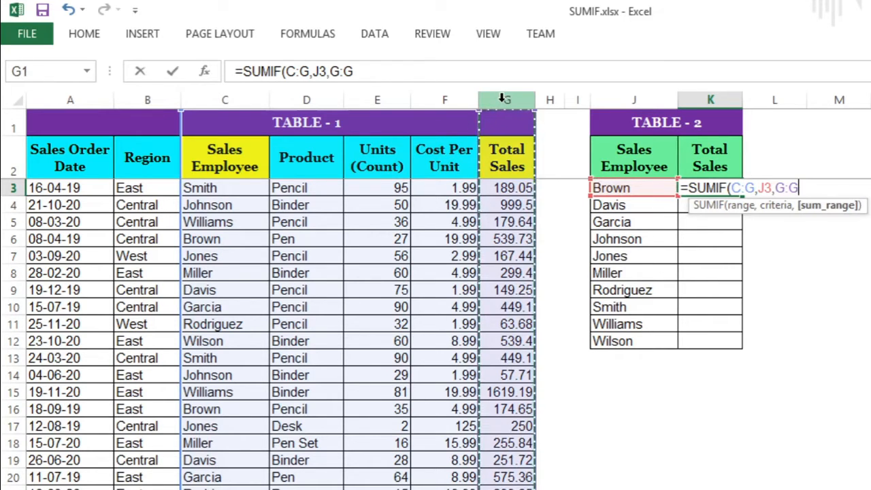
{"action": "type", "text": ")"}
{"action": "key", "text": "Return"}
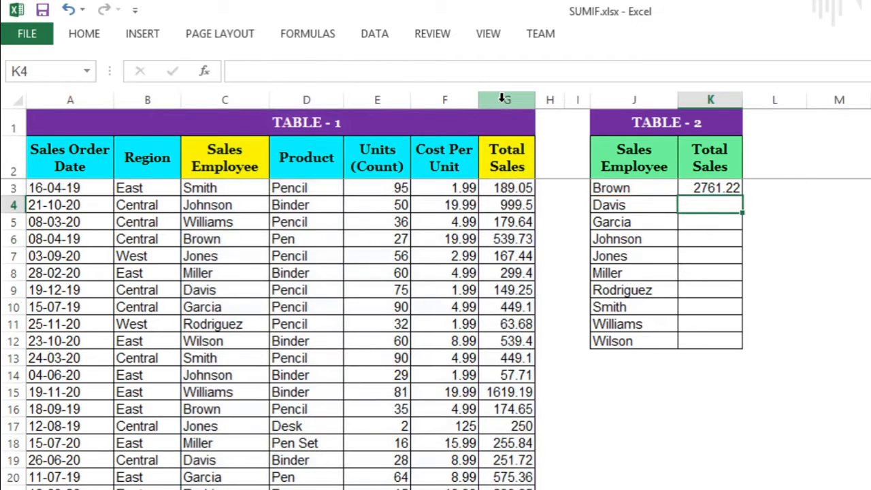
Fill the K3 formula down through K12 and check the formulas in the first and last result cells
{"action": "left_click", "coordinate": [701, 183]}
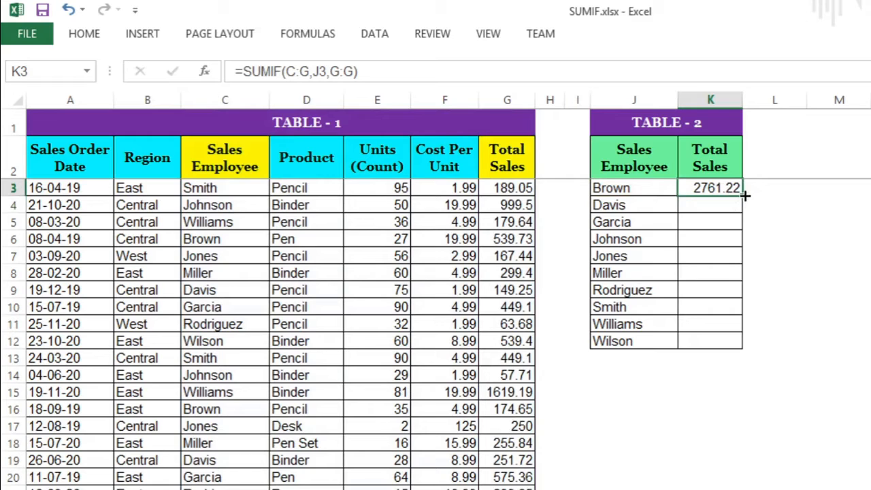
{"action": "double_click", "coordinate": [745, 195]}
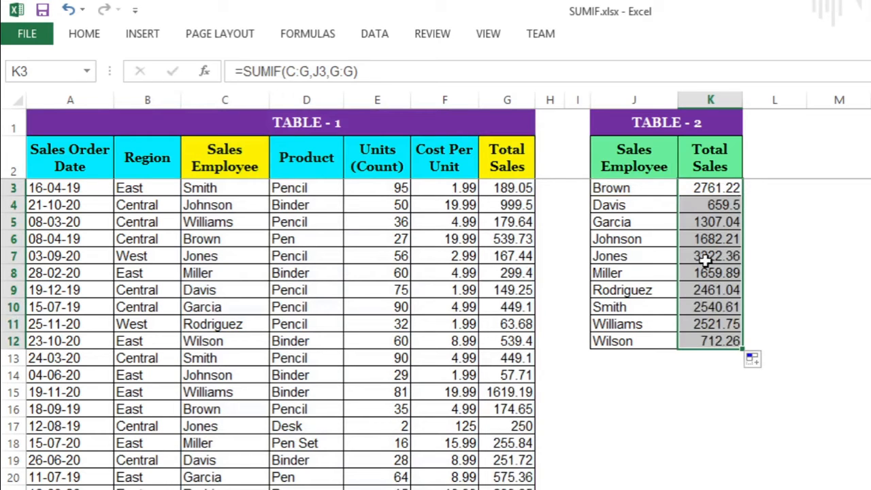
{"action": "left_click", "coordinate": [723, 188]}
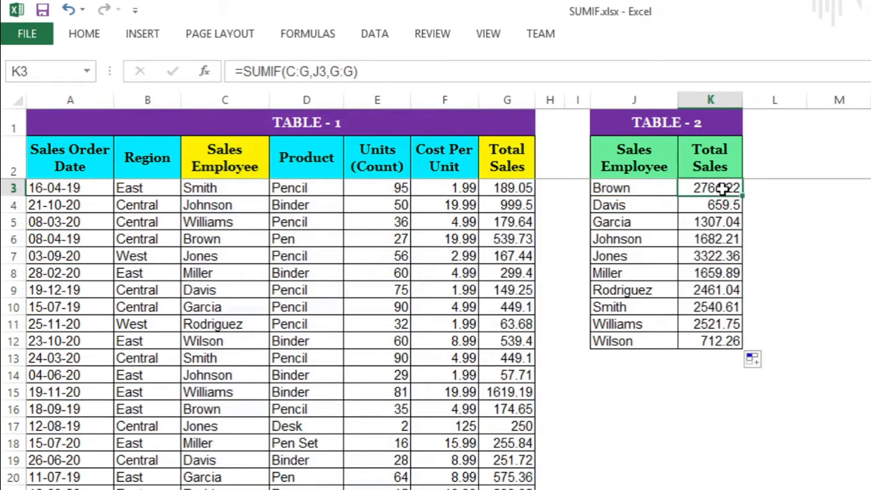
{"action": "left_click", "coordinate": [711, 345]}
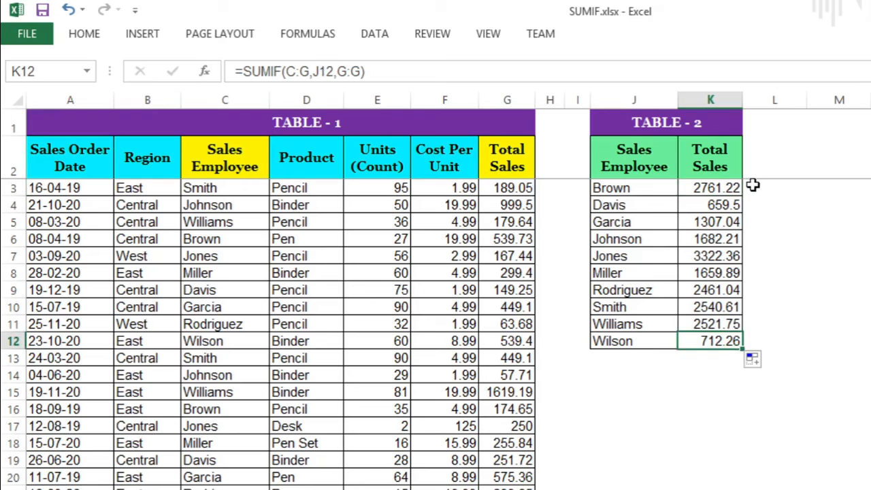
Try replacing the criteria range C:G with C3:G26 in the SUMIF formula in K3
{"action": "left_click", "coordinate": [730, 190]}
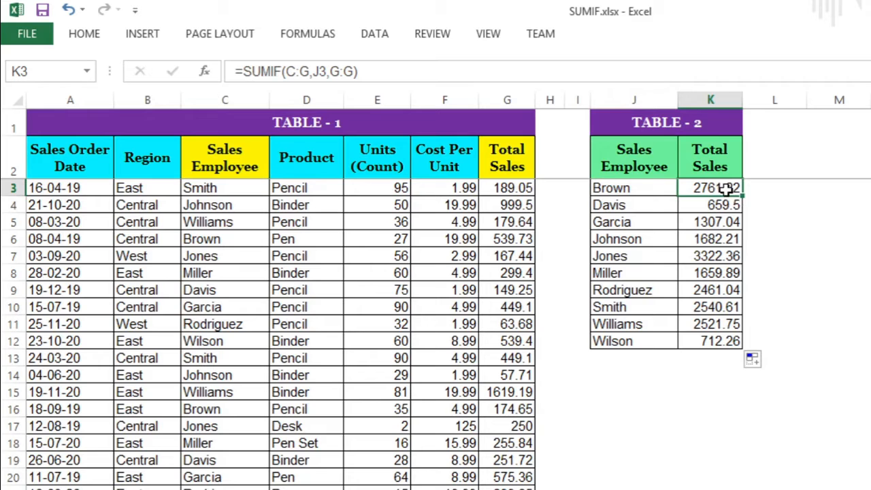
{"action": "double_click", "coordinate": [727, 188]}
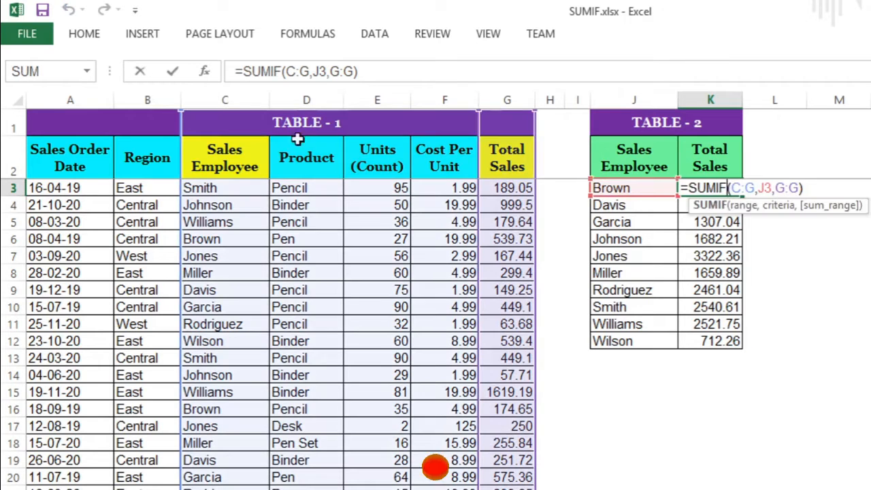
{"action": "left_click_drag", "start_coordinate": [310, 71], "coordinate": [294, 71]}
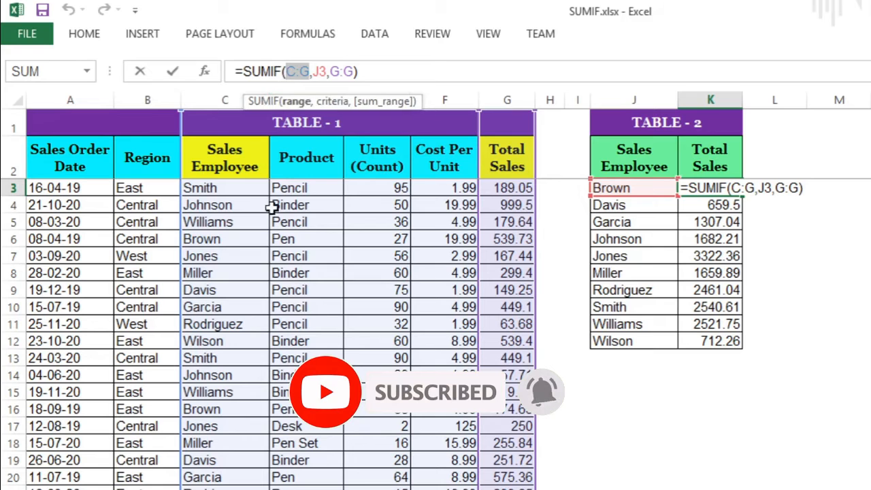
{"action": "left_click_drag", "start_coordinate": [249, 193], "coordinate": [534, 489]}
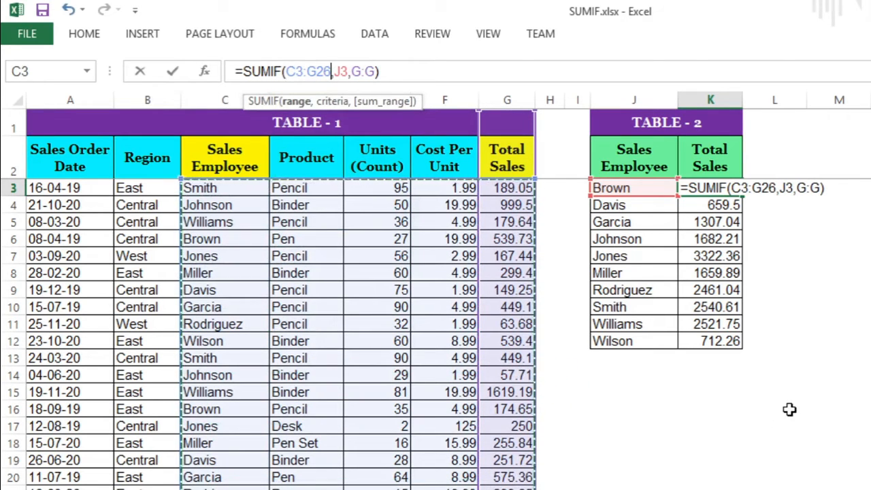
{"action": "key", "text": "Return"}
{"action": "left_click", "coordinate": [735, 189]}
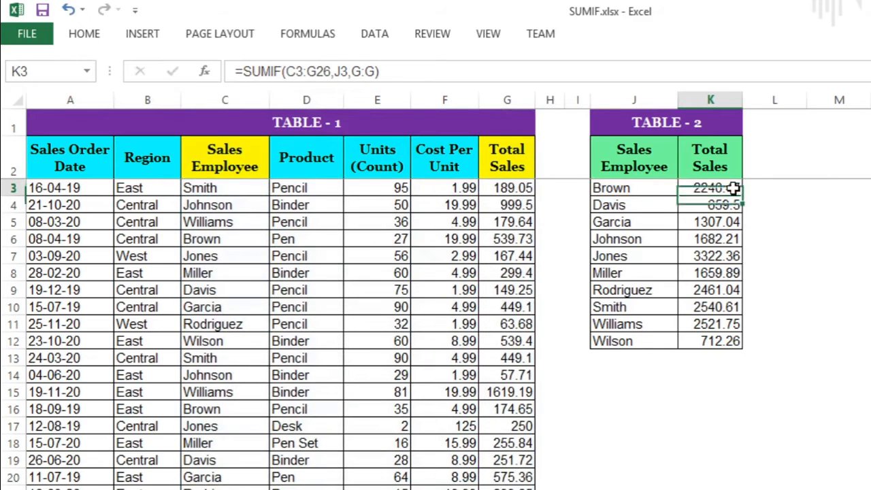
Try filling the C3:G26 formula from K3 down to K11 and examine the copied cell references in K6
{"action": "left_click_drag", "start_coordinate": [740, 196], "coordinate": [740, 344]}
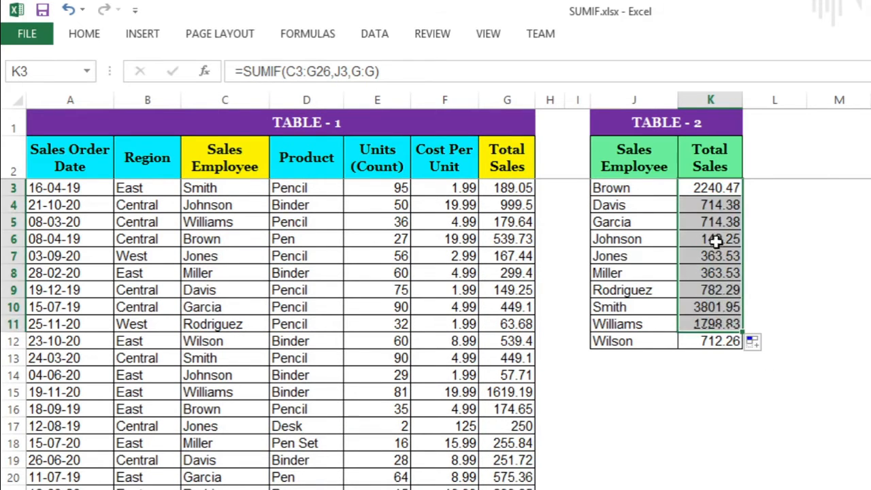
{"action": "double_click", "coordinate": [714, 238]}
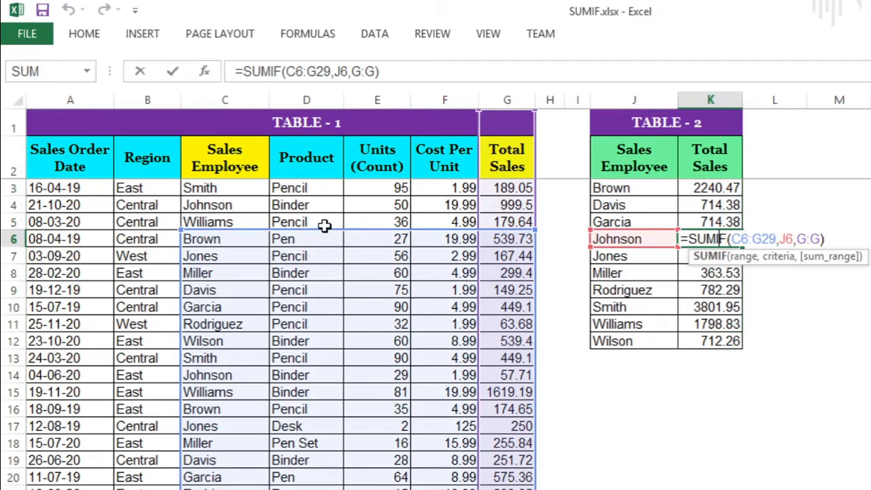
{"action": "key", "text": "Escape"}
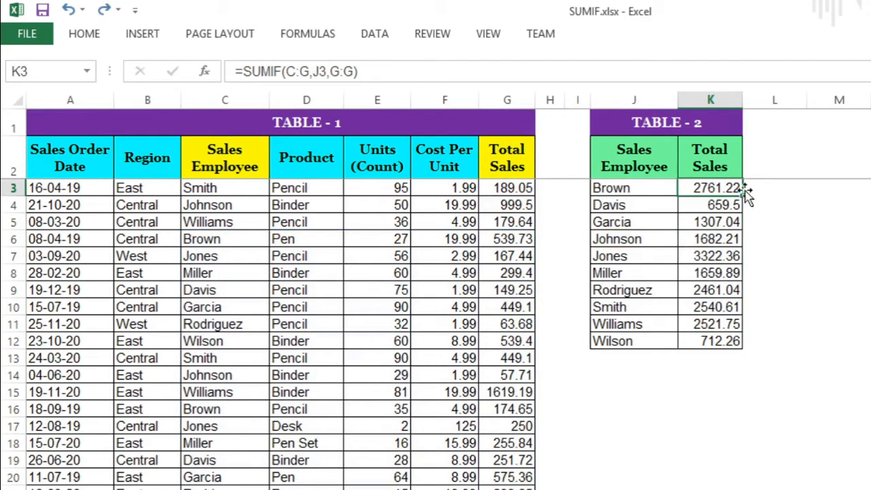
Copy the Units (Count) header from E2 to L2 and rename the copy Total Units (Count)
{"action": "left_click", "coordinate": [387, 151]}
{"action": "key", "text": "ctrl+c"}
{"action": "left_click", "coordinate": [773, 147]}
{"action": "key", "text": "ctrl+v"}
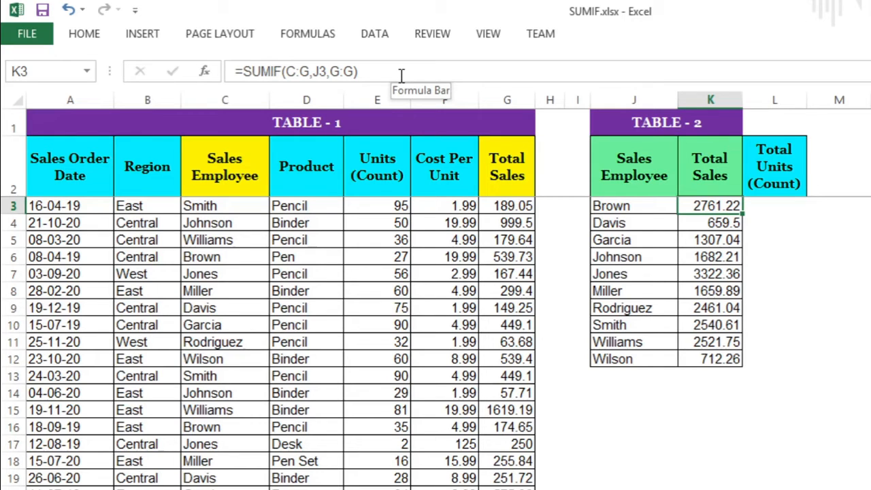
Copy the text of the SUMIF formula in K3 for reuse in the Total Units (Count) column
{"action": "left_click", "coordinate": [366, 172]}
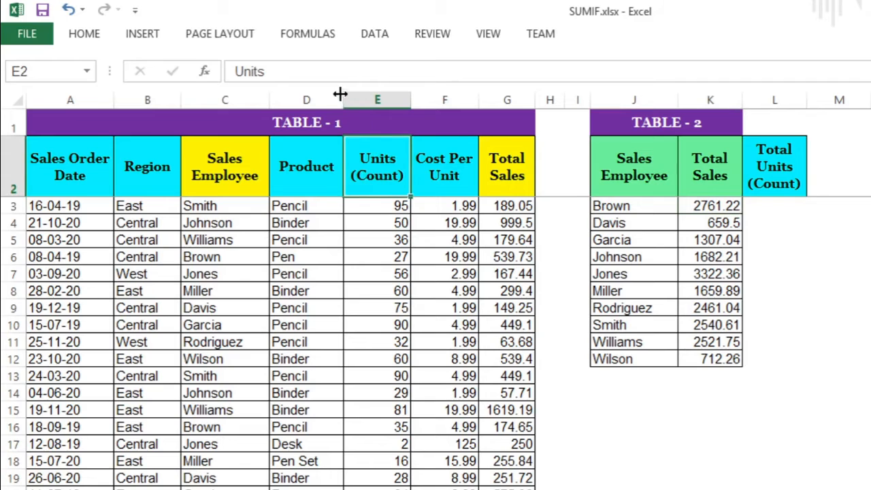
{"action": "left_click", "coordinate": [710, 208]}
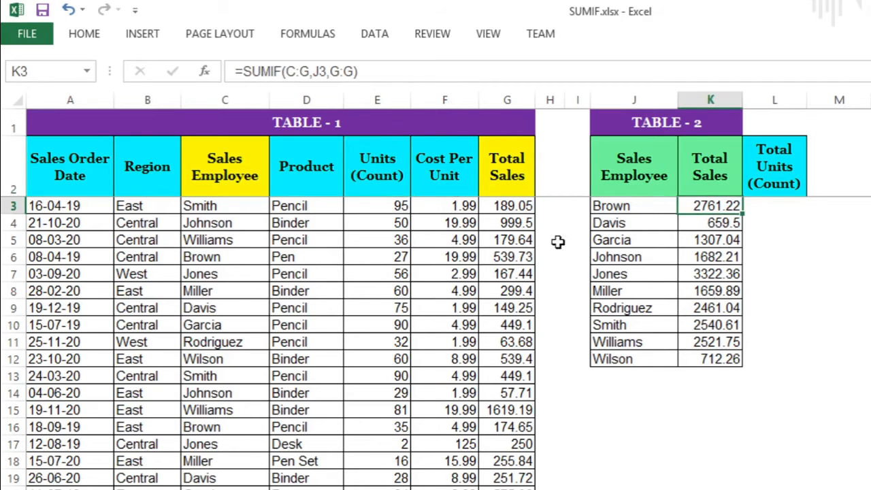
{"action": "left_click_drag", "start_coordinate": [375, 69], "coordinate": [232, 70]}
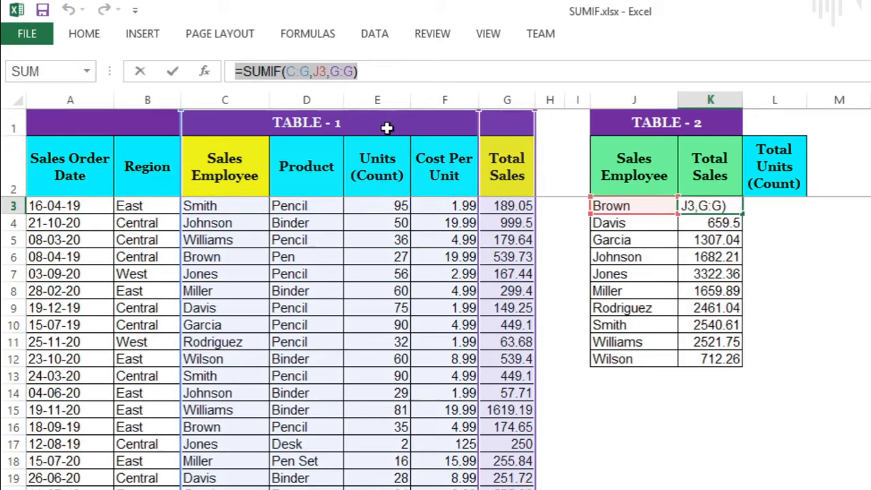
{"action": "key", "text": "Tab"}
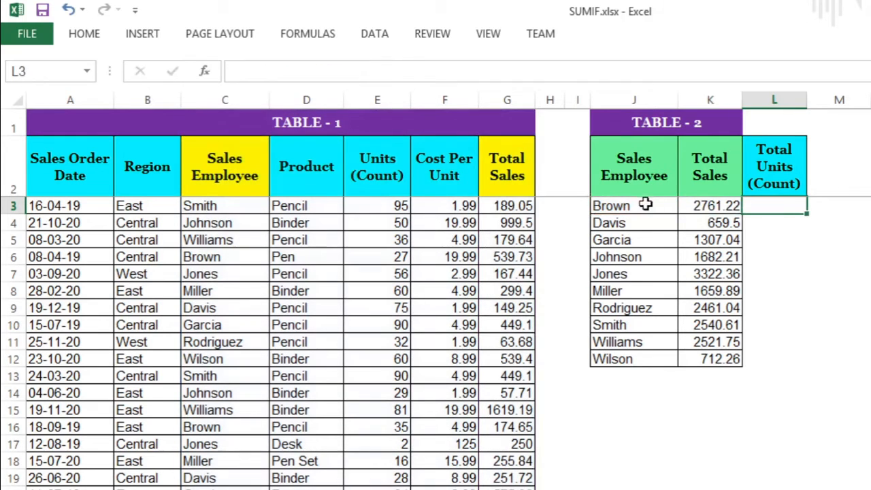
Paste the copied formula into L3 and change its sum range to E:E, giving =SUMIF(C:G,J3,E:E)
{"action": "left_click", "coordinate": [326, 74]}
{"action": "key", "text": "ctrl+v"}
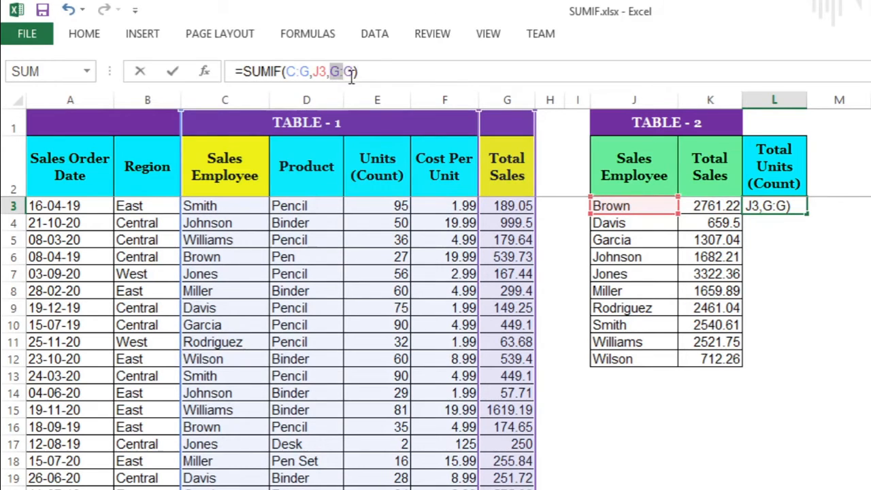
{"action": "left_click_drag", "start_coordinate": [351, 76], "coordinate": [354, 72]}
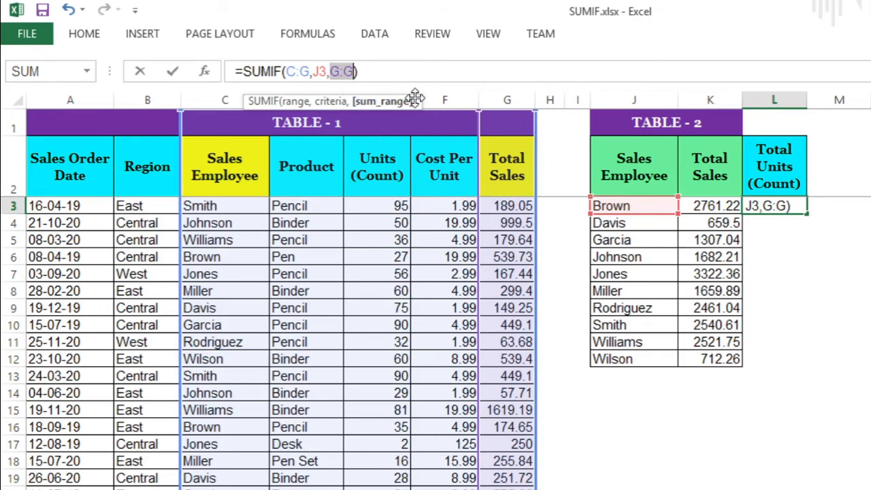
{"action": "left_click_drag", "start_coordinate": [415, 97], "coordinate": [288, 153]}
{"action": "left_click", "coordinate": [392, 99]}
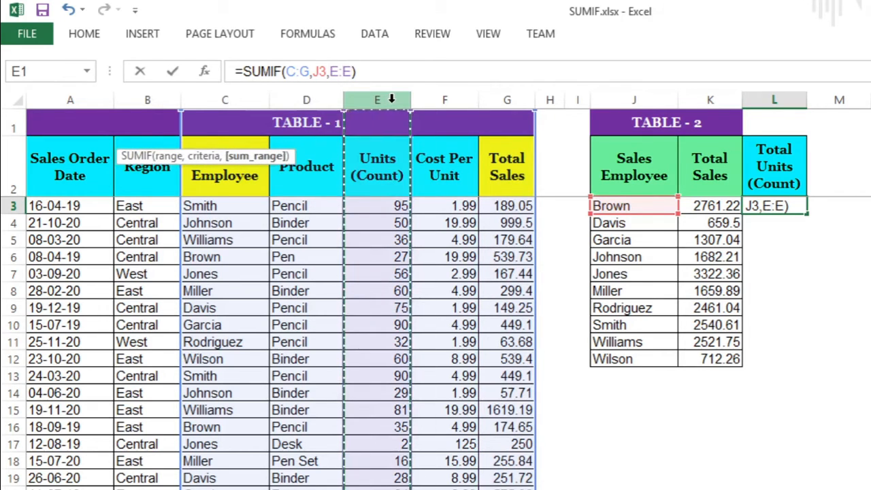
{"action": "key", "text": "Return"}
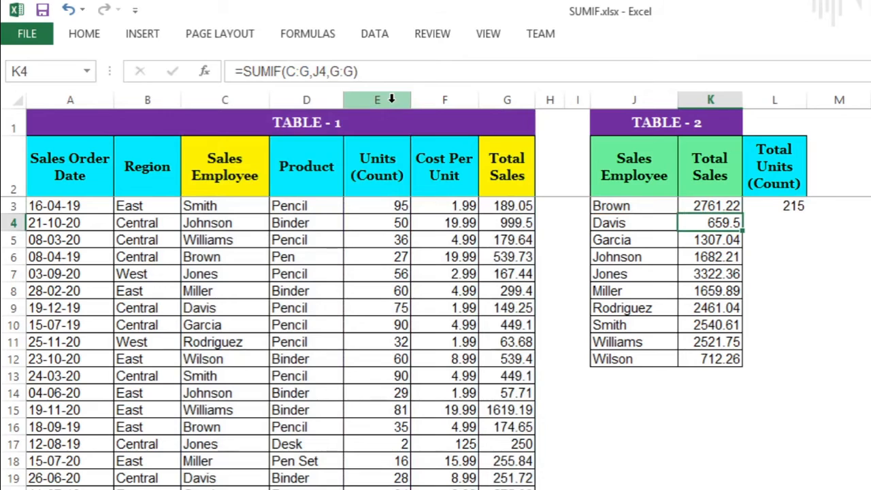
Undo the formula entry in L3 and paste the copied formula =SUMIF(C:G,J3,G:G) there again
{"action": "left_click", "coordinate": [769, 204]}
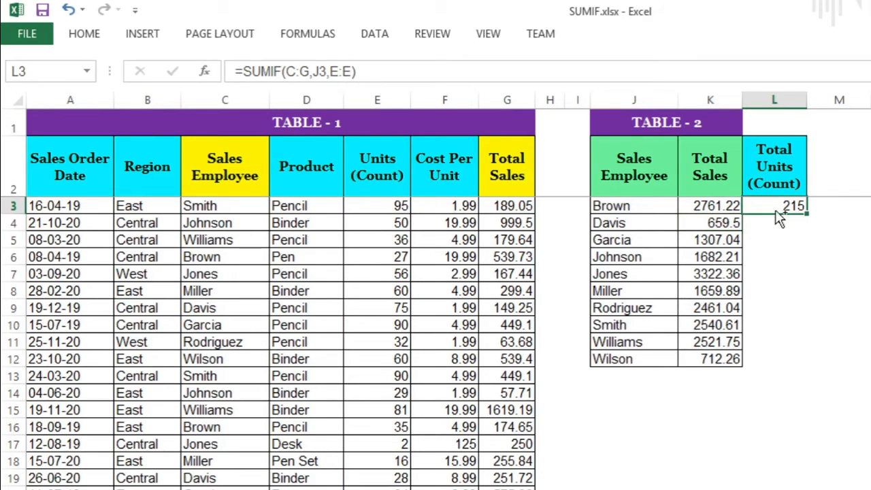
{"action": "key", "text": "ctrl+z"}
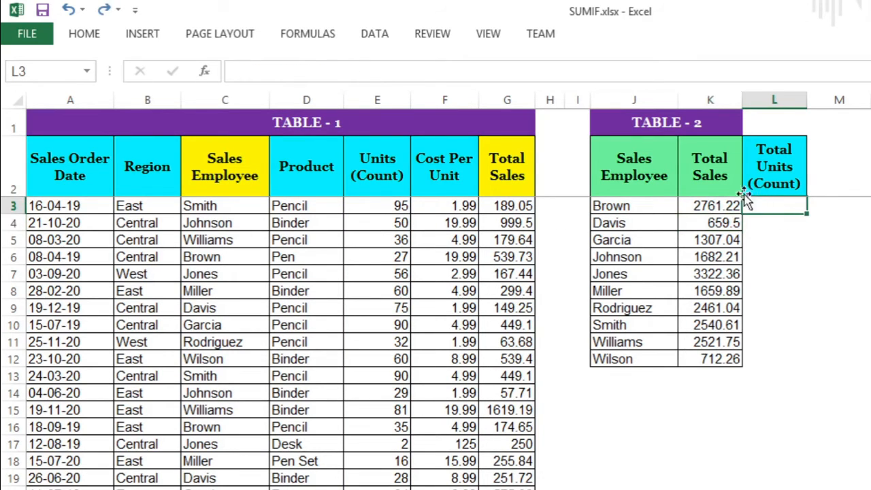
{"action": "key", "text": "ctrl+v"}
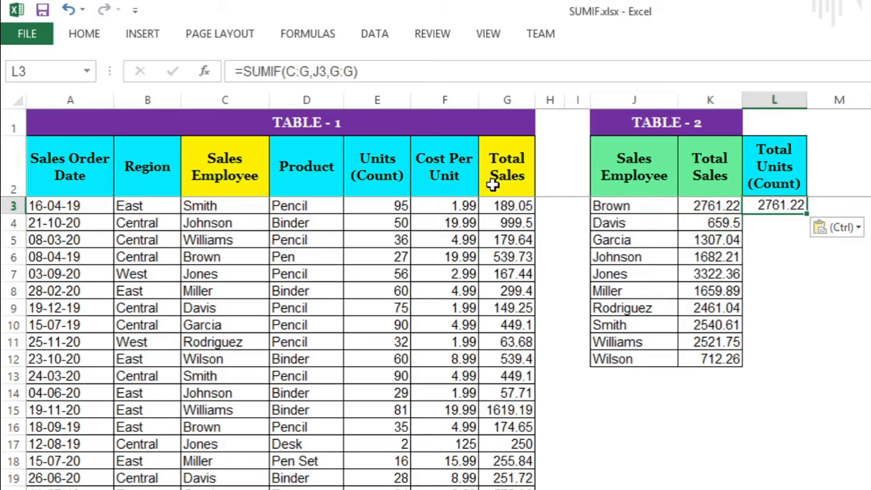
Move the sum range of the L3 formula onto the Units (Count) column, giving =SUMIF(C:G,J3,E:E)
{"action": "double_click", "coordinate": [781, 205]}
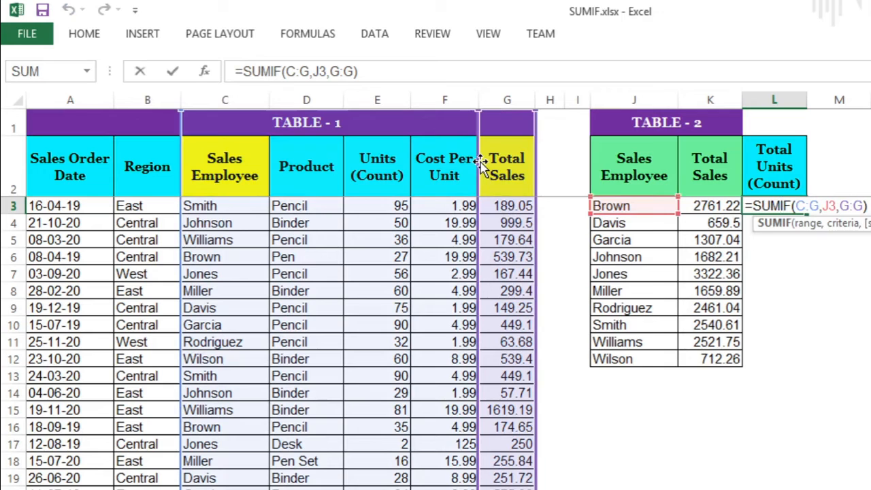
{"action": "left_click_drag", "start_coordinate": [480, 164], "coordinate": [402, 160]}
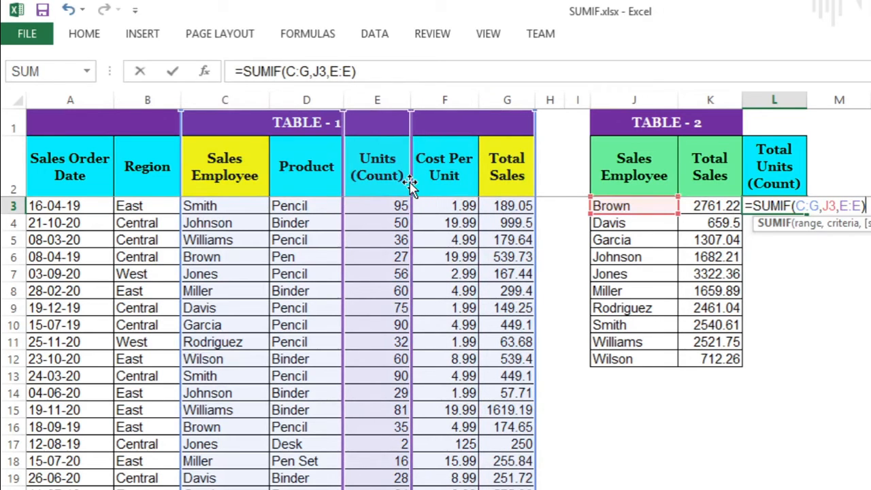
{"action": "left_click_drag", "start_coordinate": [410, 183], "coordinate": [385, 179]}
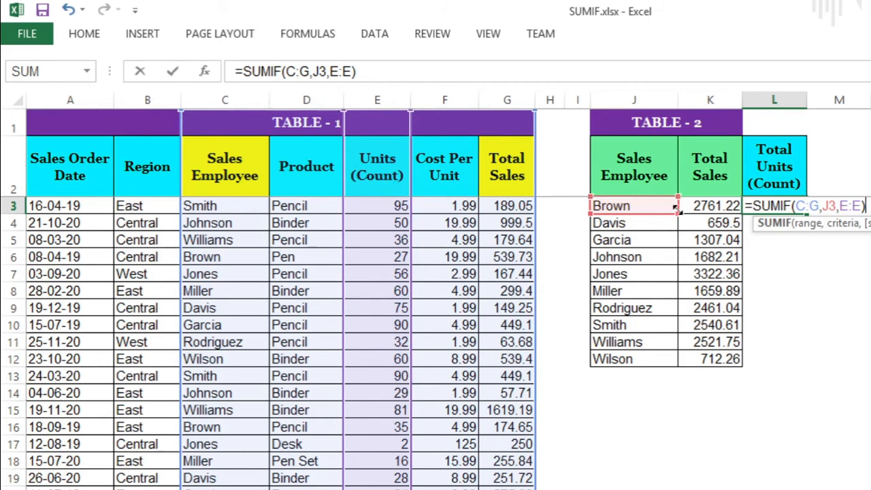
{"action": "key", "text": "Return"}
Fill the Total Units (Count) formula from L3 down to L12 for all sales employees
{"action": "left_click", "coordinate": [790, 205]}
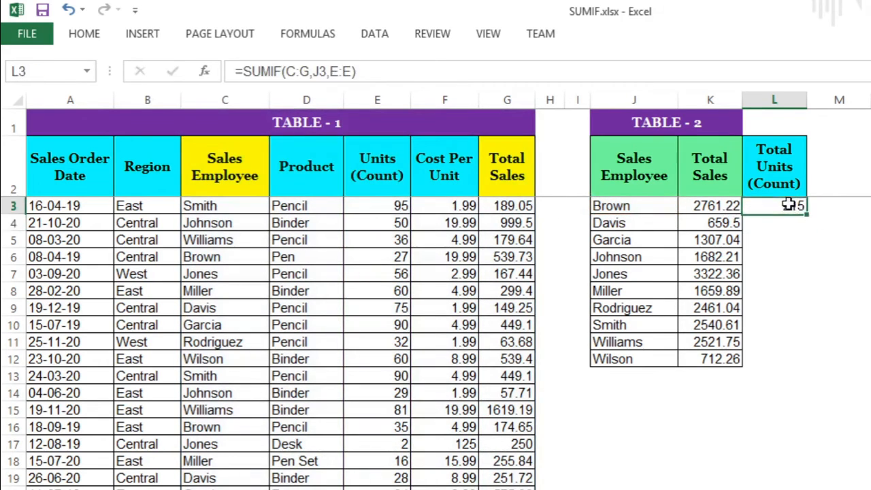
{"action": "double_click", "coordinate": [807, 214]}
{"action": "left_click", "coordinate": [701, 176]}
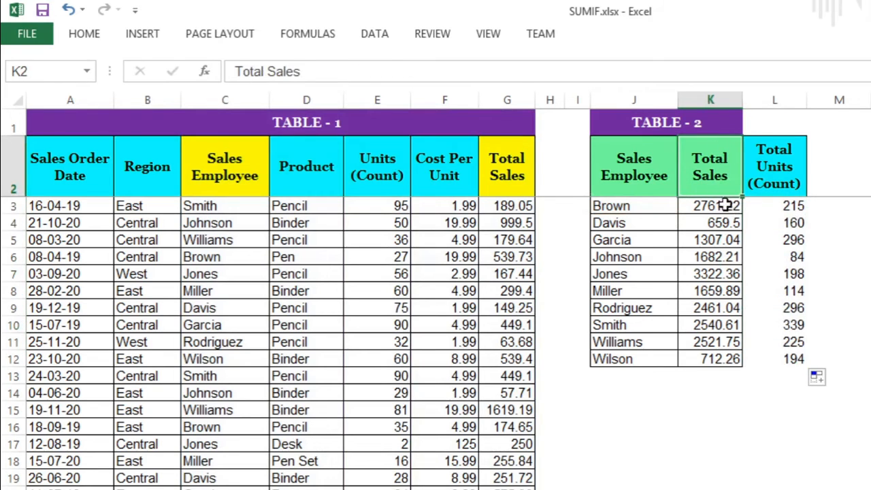
Apply borders to all cells of the Total Sales and Total Units (Count) columns in K2:L12
{"action": "left_click", "coordinate": [801, 163]}
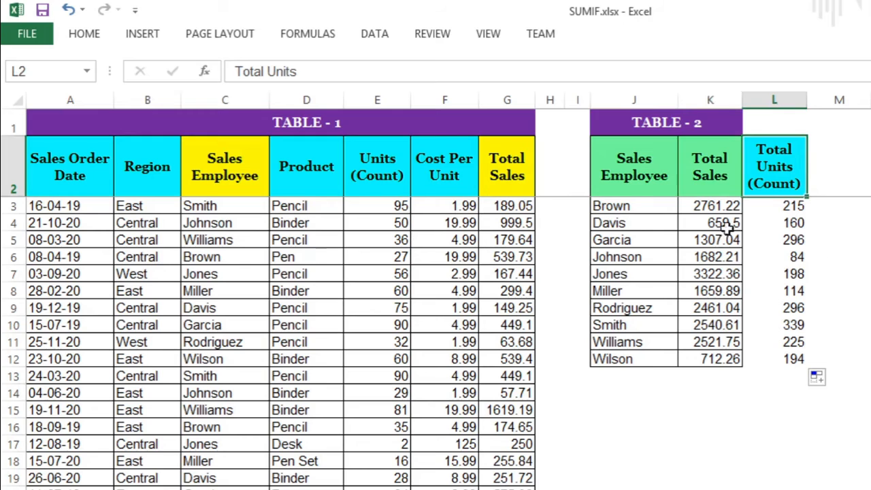
{"action": "left_click_drag", "start_coordinate": [768, 167], "coordinate": [734, 351]}
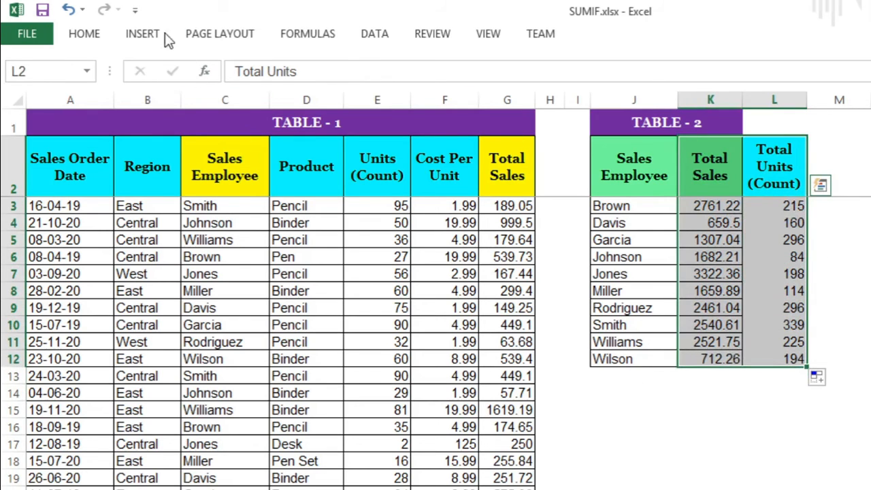
{"action": "left_click", "coordinate": [83, 36]}
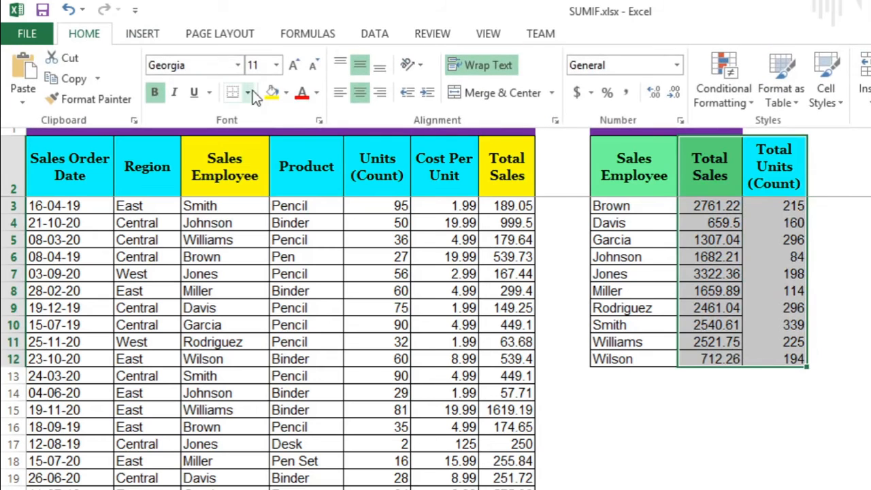
{"action": "left_click", "coordinate": [248, 92]}
{"action": "left_click", "coordinate": [269, 247]}
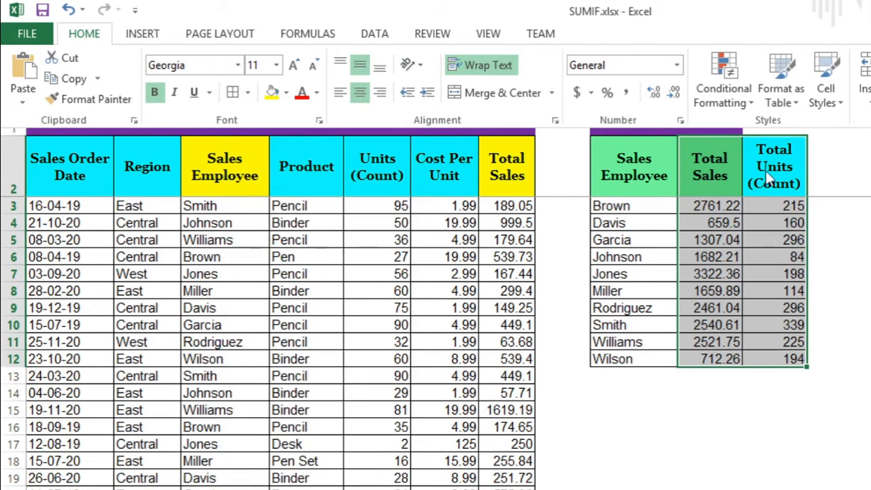
{"action": "left_click", "coordinate": [767, 234]}
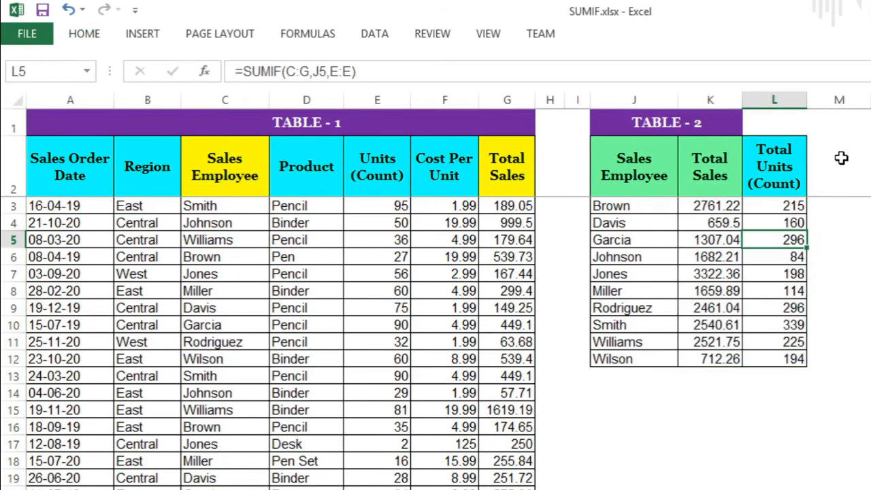
Review the Total Sales SUMIF formula in K3
{"action": "left_click", "coordinate": [839, 157]}
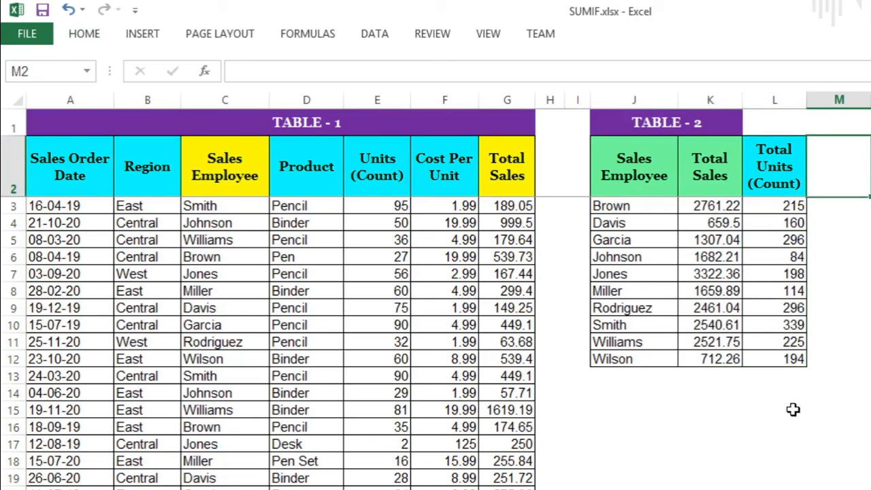
{"action": "left_click", "coordinate": [723, 207]}
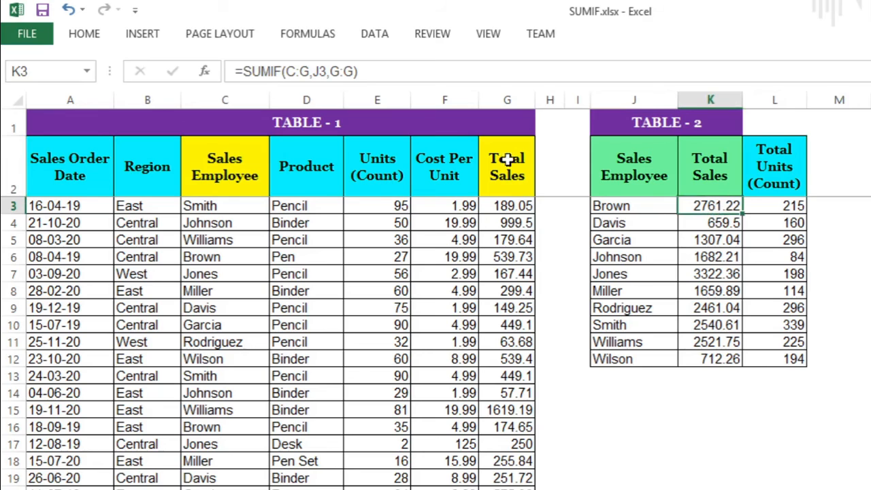